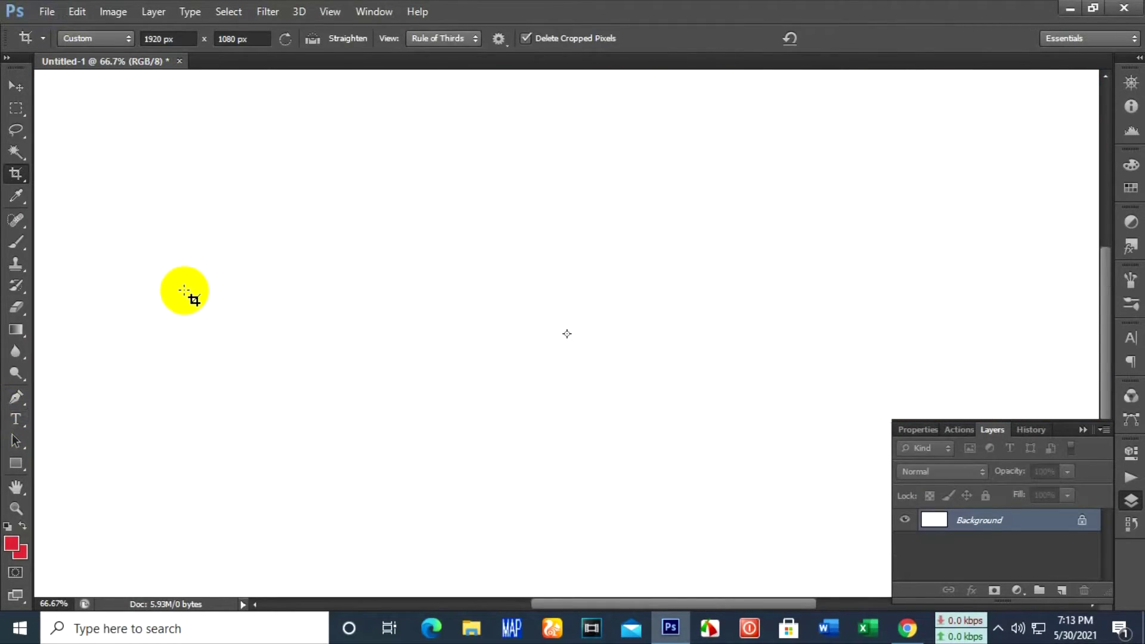
Step: Type 'Tips Store' on the canvas in red Tahoma Bold 72 pt and commit it
{"action": "left_click", "coordinate": [15, 421]}
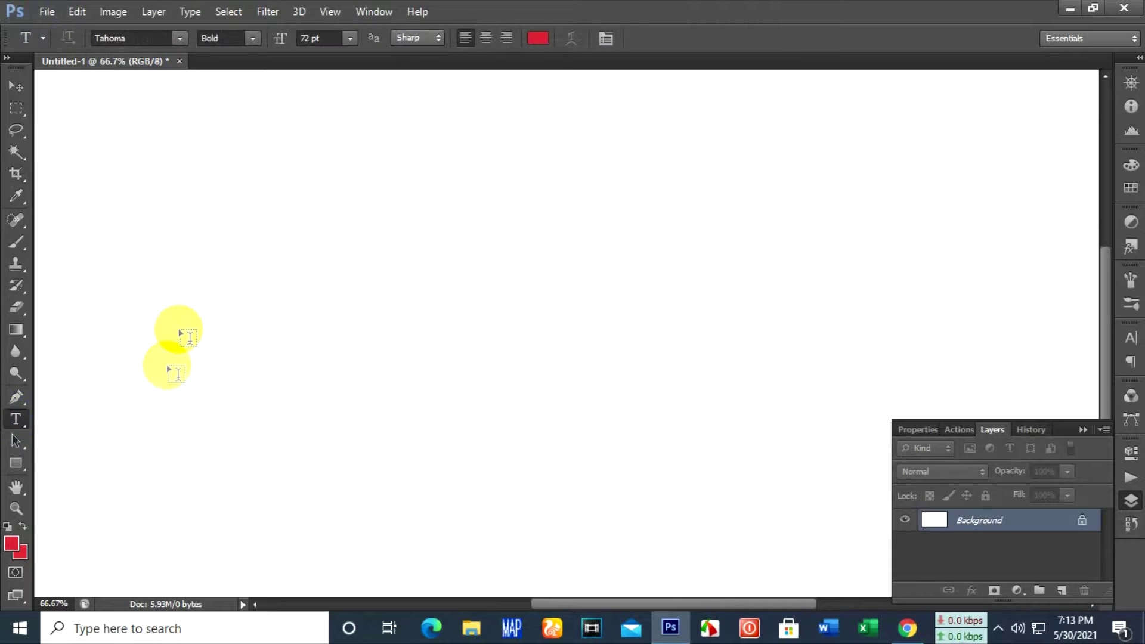
{"action": "left_click", "coordinate": [188, 298]}
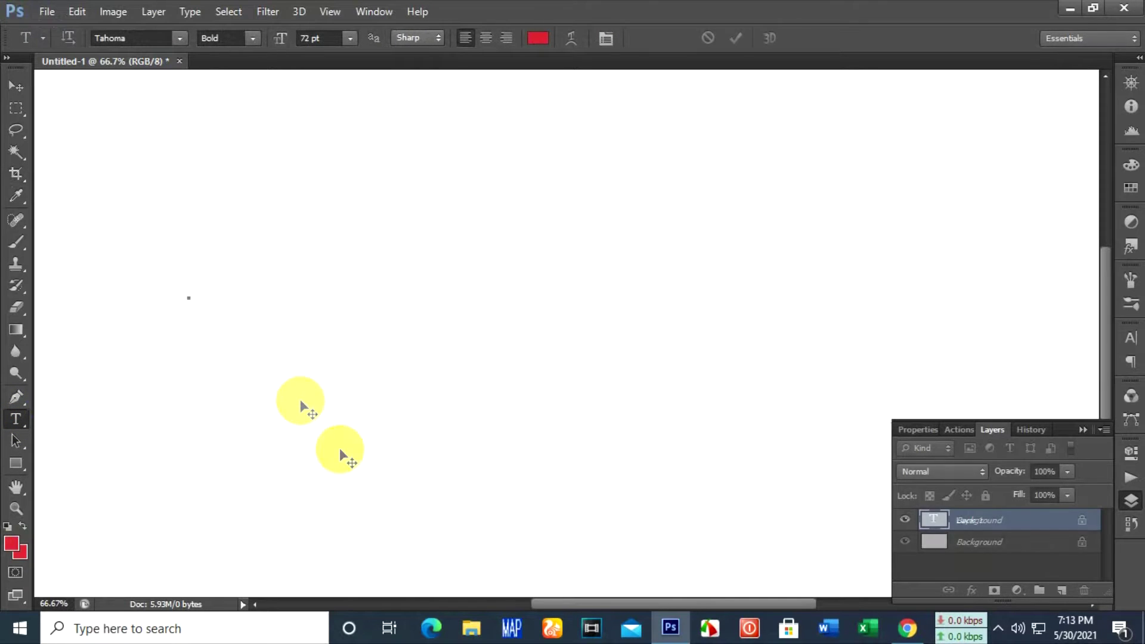
{"action": "type", "text": "Tips"}
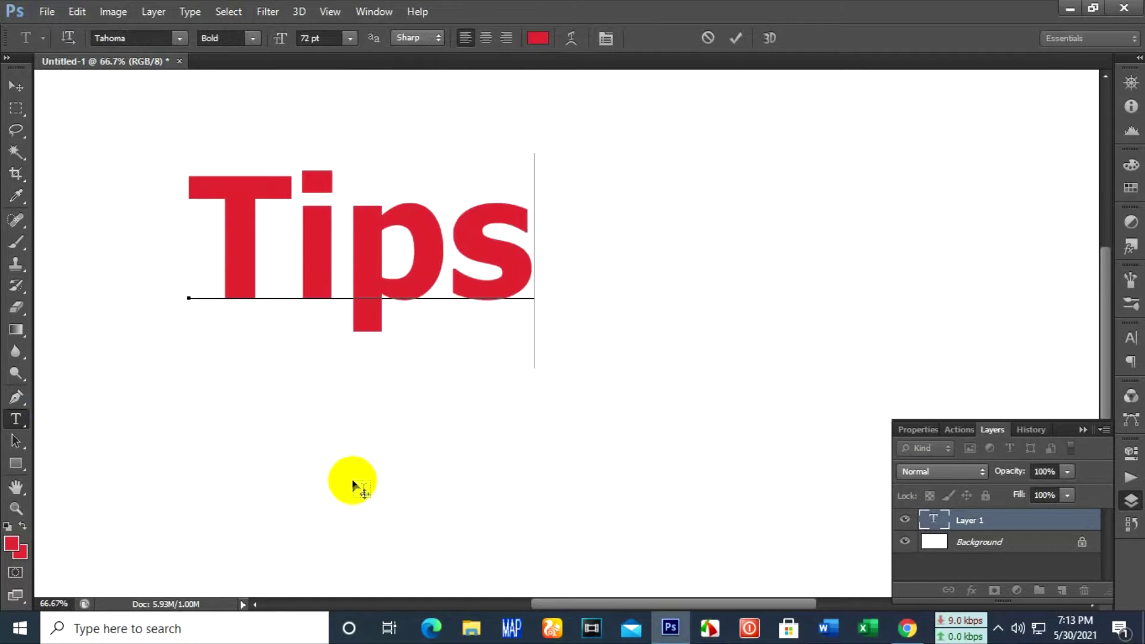
{"action": "type", "text": " Store"}
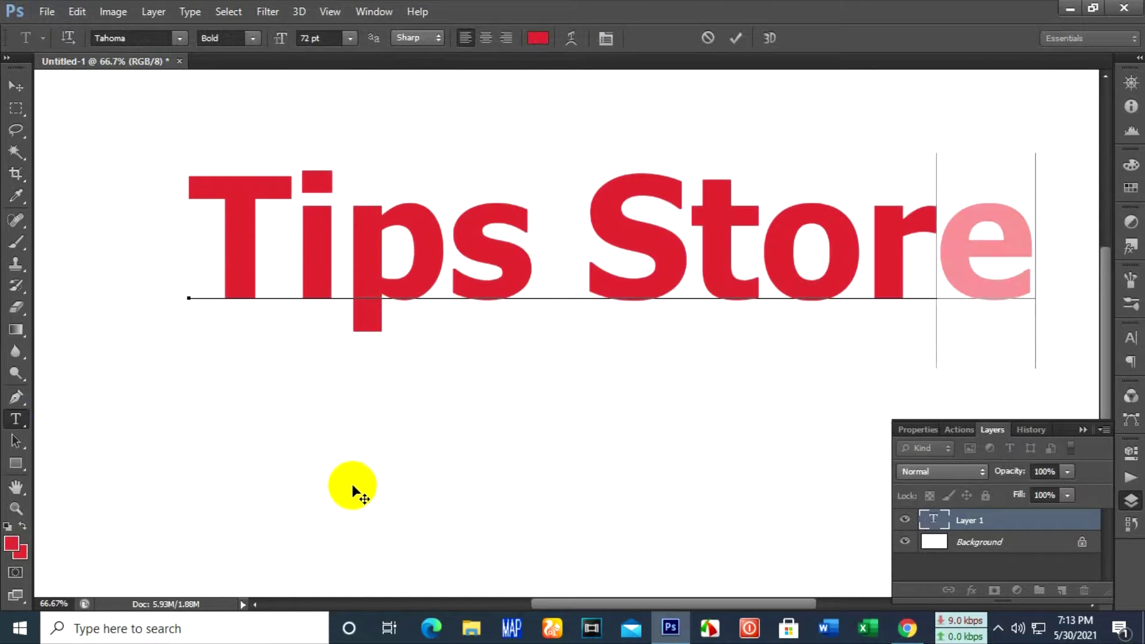
{"action": "left_click", "coordinate": [16, 86]}
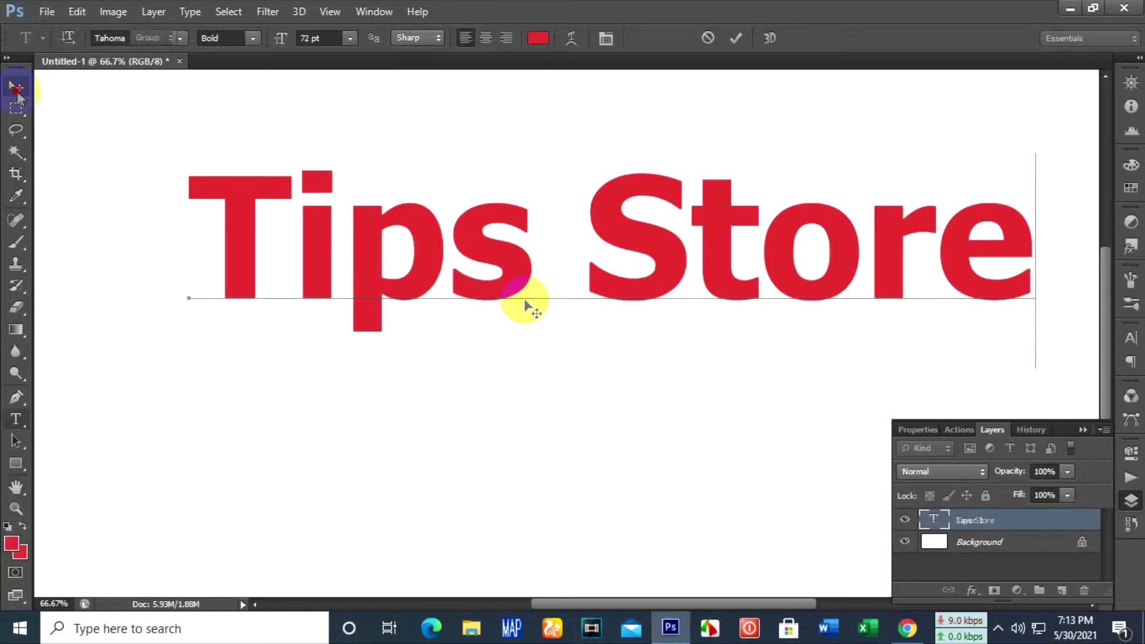
Step: Reposition the Tips Store text and scale it up with Free Transform to span the canvas
{"action": "left_click_drag", "start_coordinate": [502, 275], "coordinate": [426, 352]}
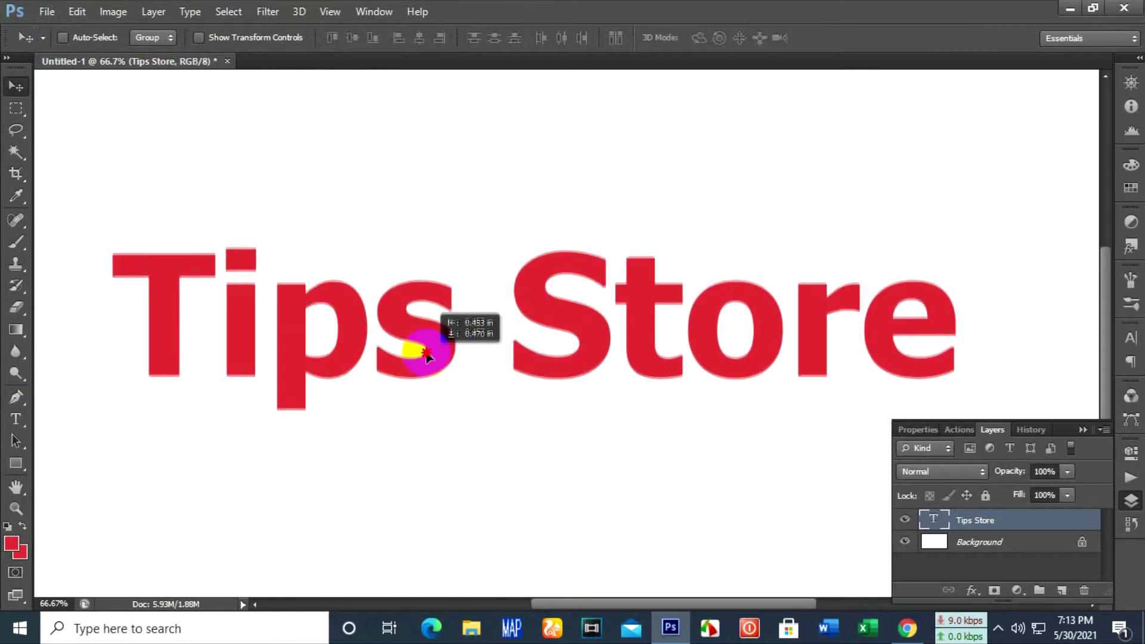
{"action": "key", "text": "ctrl+t"}
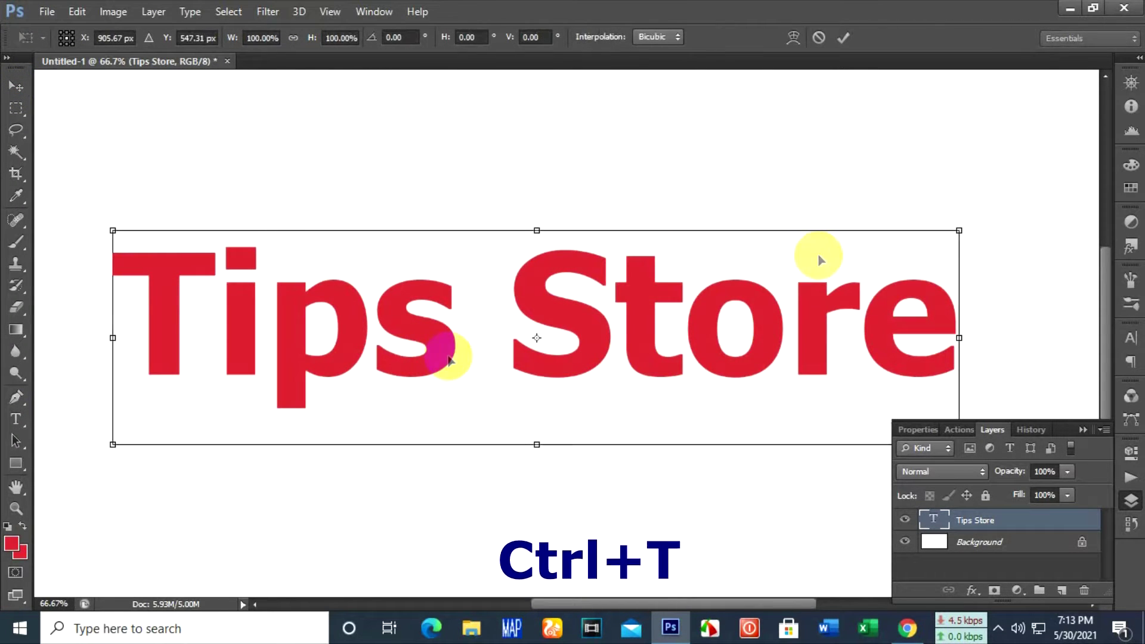
{"action": "left_click_drag", "start_coordinate": [951, 238], "coordinate": [1007, 207]}
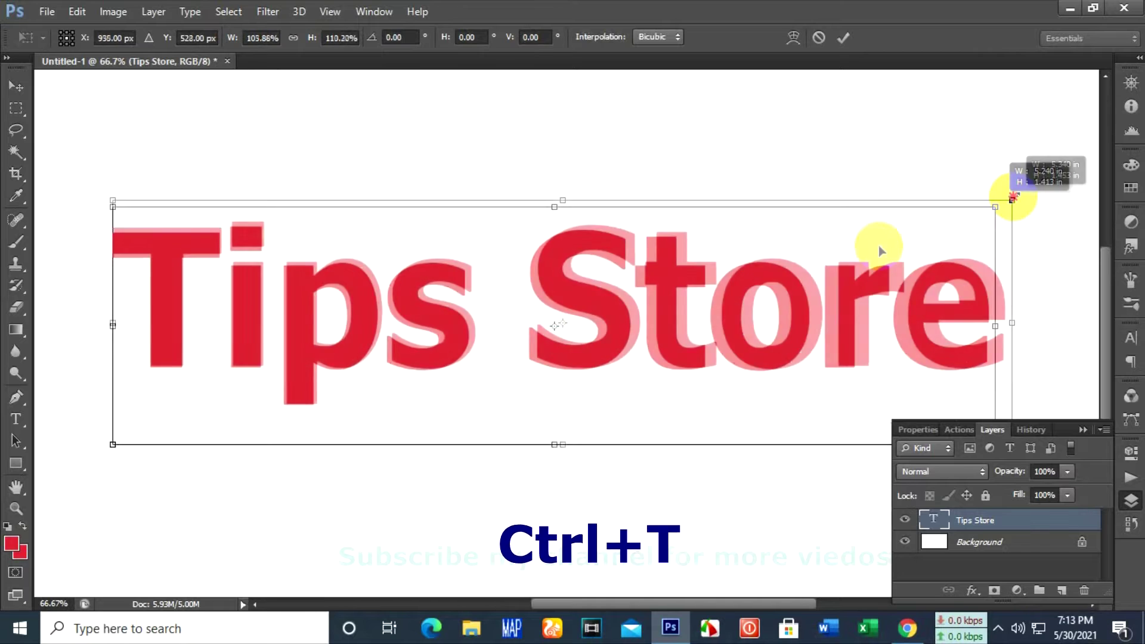
{"action": "left_click_drag", "start_coordinate": [113, 446], "coordinate": [73, 469]}
{"action": "key", "text": "Return"}
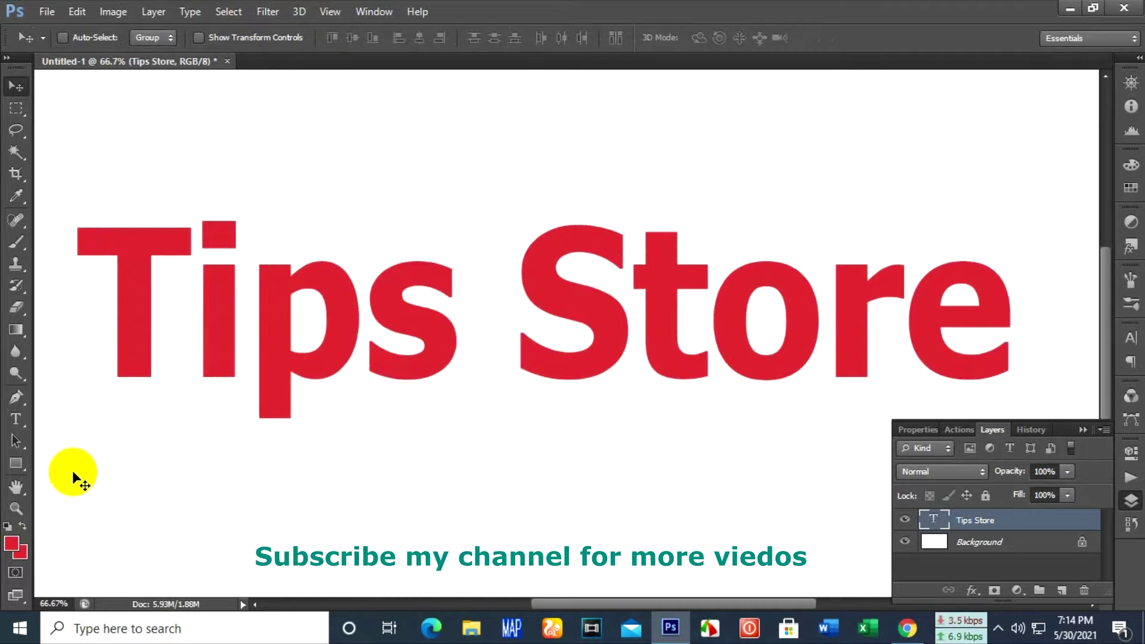
{"action": "left_click", "coordinate": [274, 11]}
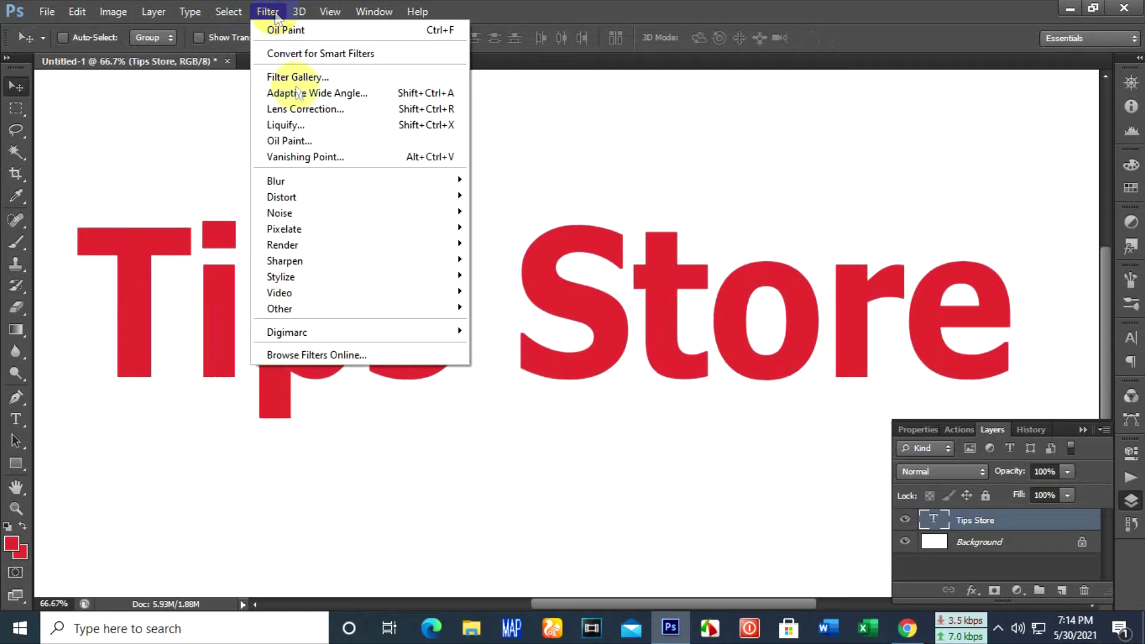
Step: Rasterize the text and apply Oil Paint with Cleanliness 0.25 and a smaller brush Scale
{"action": "left_click", "coordinate": [286, 141]}
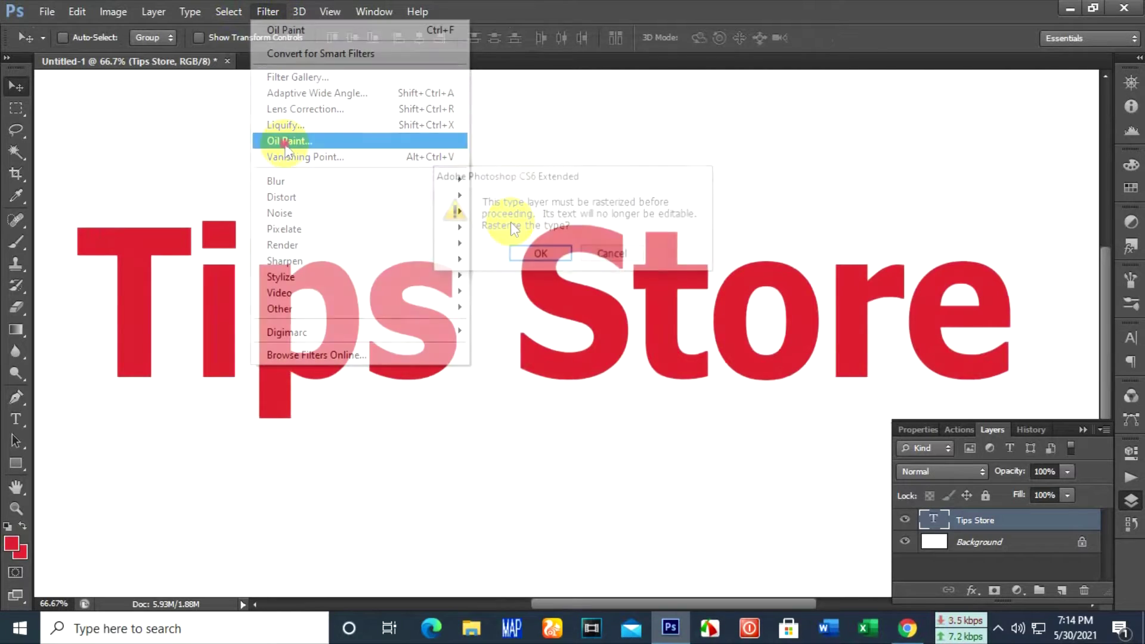
{"action": "left_click", "coordinate": [535, 254]}
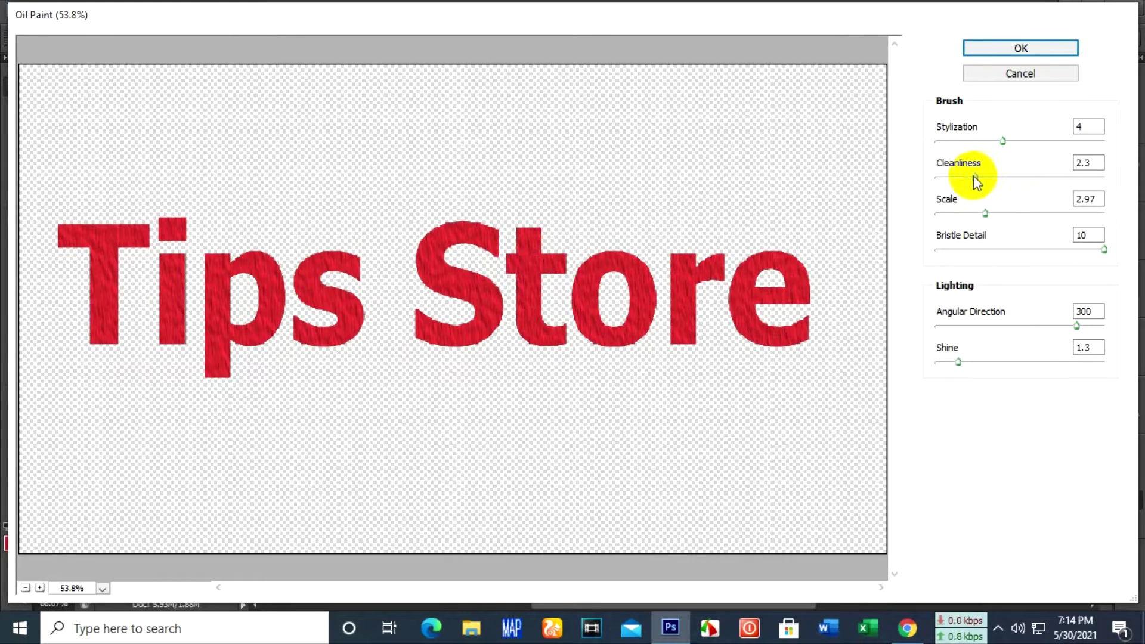
{"action": "left_click_drag", "start_coordinate": [974, 177], "coordinate": [939, 177]}
{"action": "left_click_drag", "start_coordinate": [984, 214], "coordinate": [948, 223]}
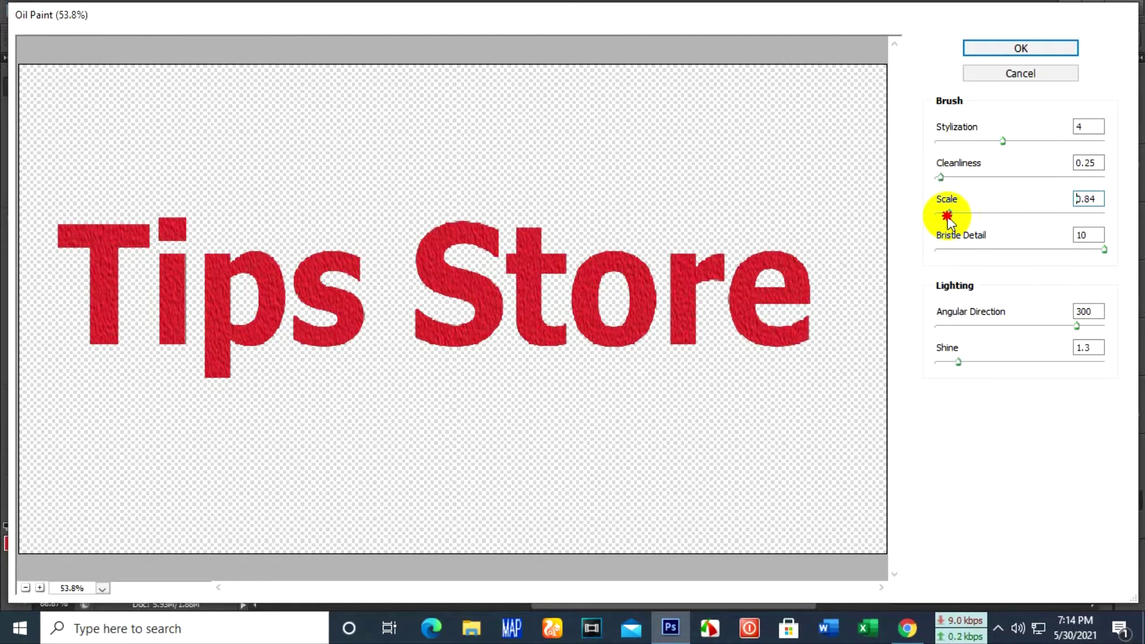
{"action": "left_click", "coordinate": [1013, 50]}
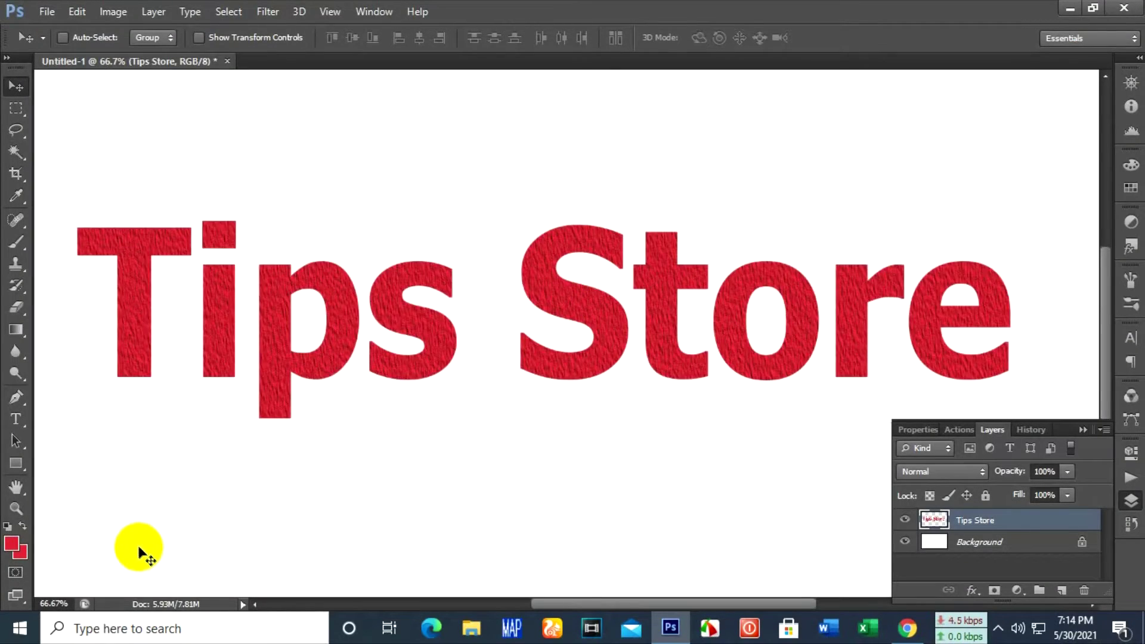
{"action": "key", "text": "ctrl+plus"}
{"action": "key", "text": "ctrl+plus"}
{"action": "key", "text": "ctrl+plus"}
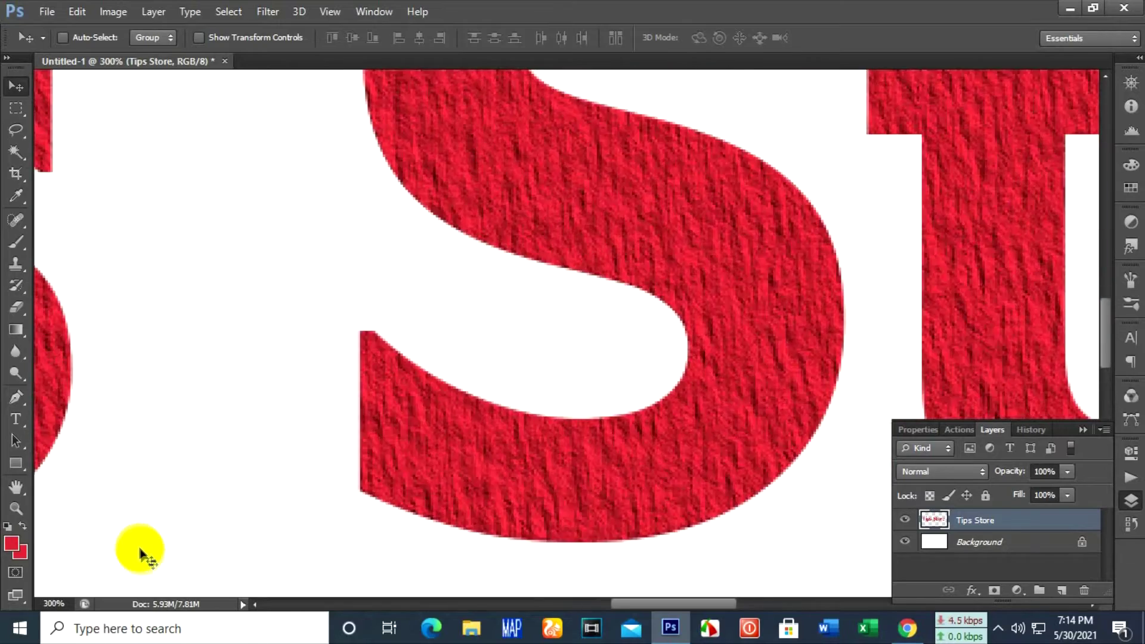
{"action": "key", "text": "ctrl+minus"}
{"action": "key", "text": "ctrl+minus"}
{"action": "key", "text": "ctrl+plus"}
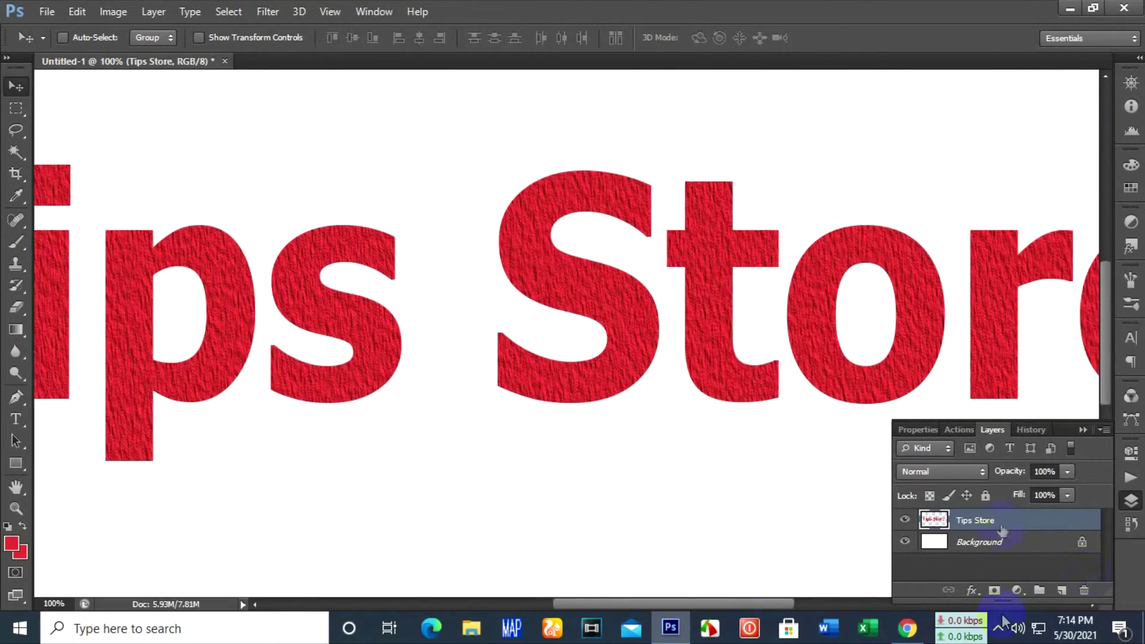
Step: Add a black outline stroke to the text after trying and removing a colour overlay
{"action": "left_click", "coordinate": [974, 590]}
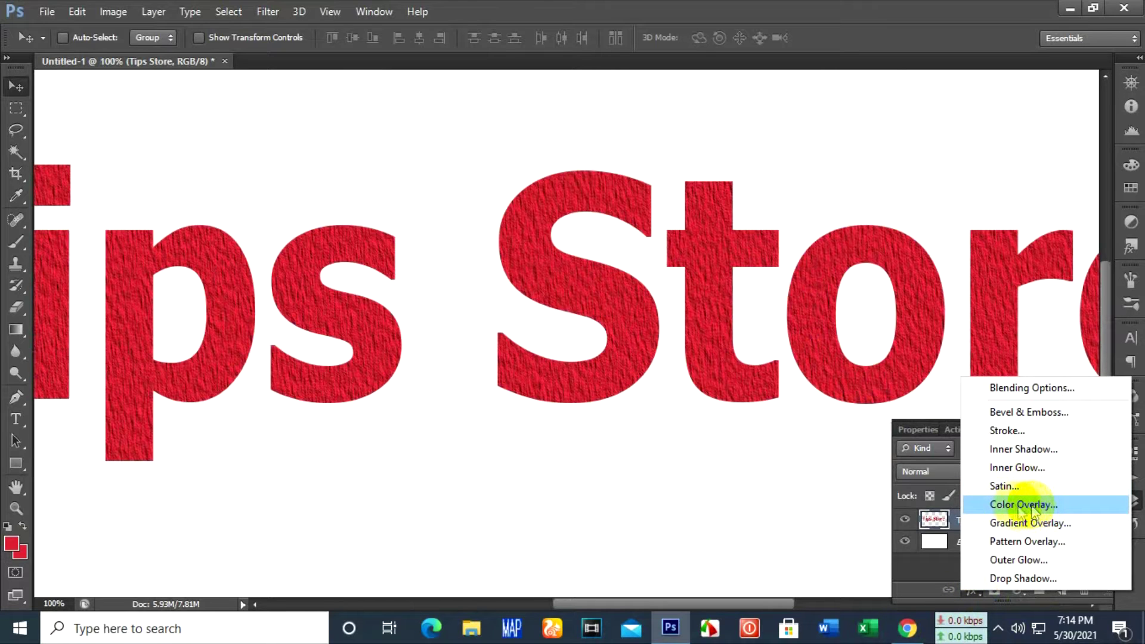
{"action": "left_click", "coordinate": [1020, 506]}
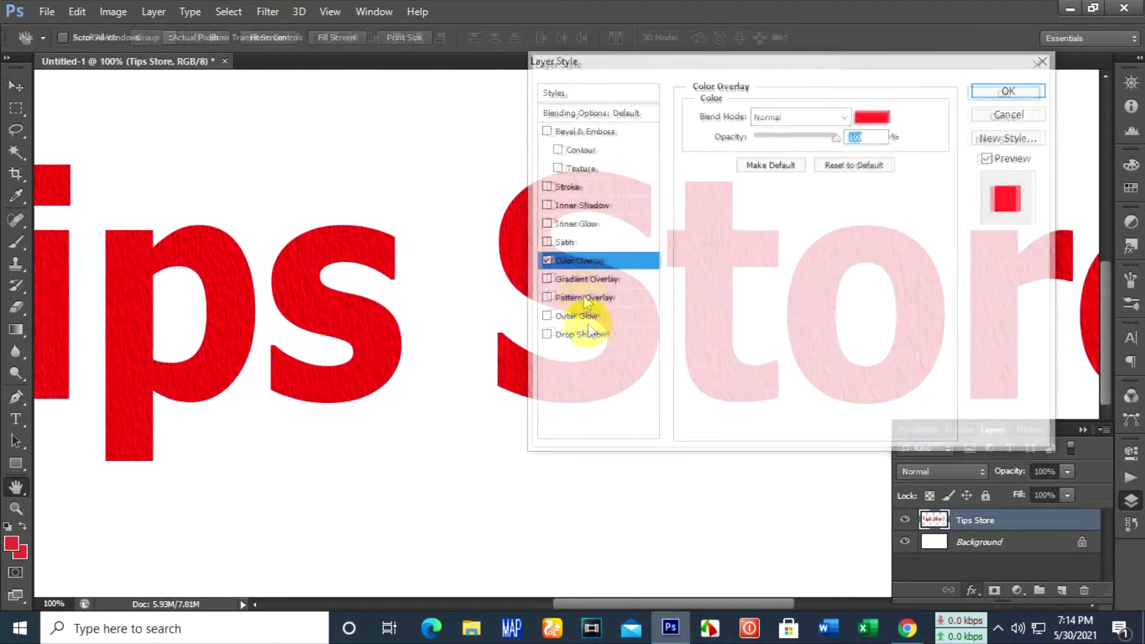
{"action": "left_click", "coordinate": [547, 261]}
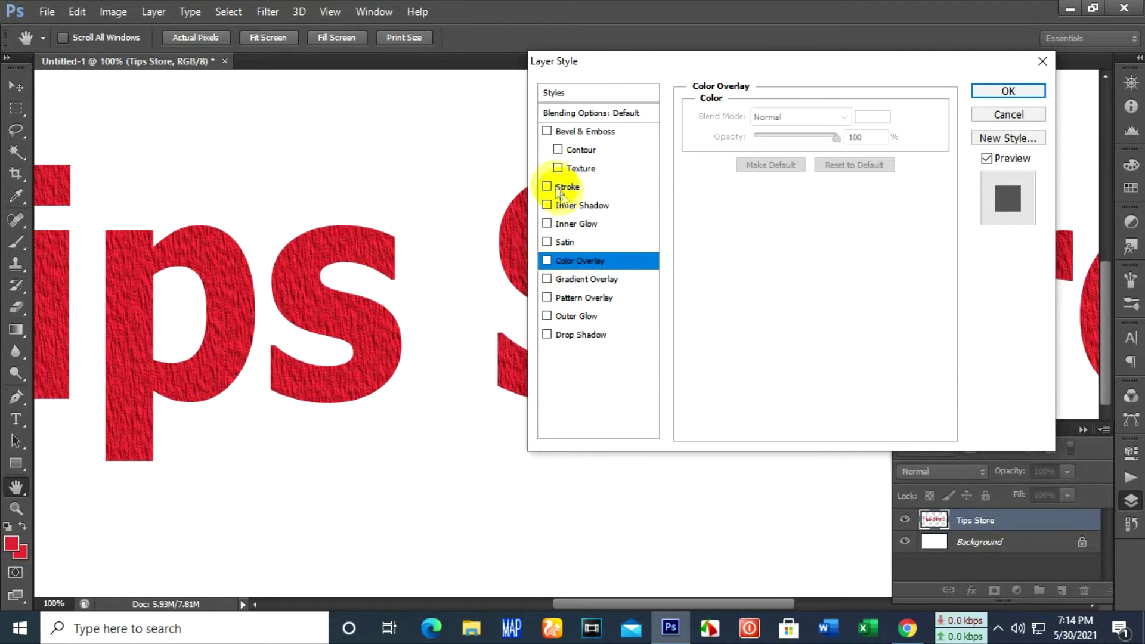
{"action": "left_click", "coordinate": [547, 187]}
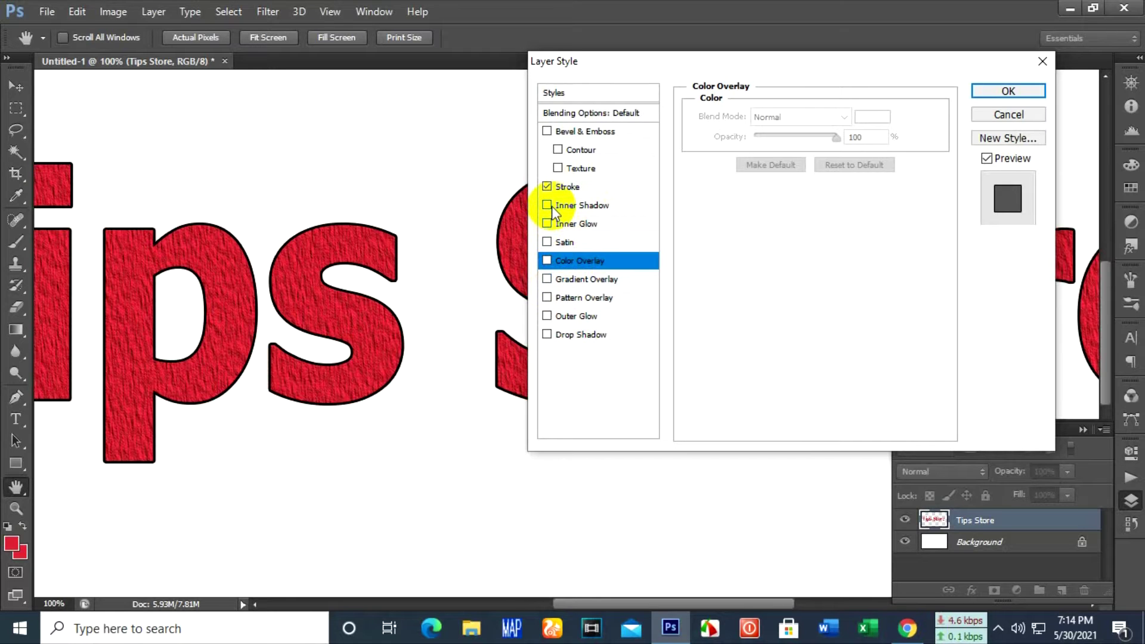
Step: Add a pale yellow Screen Inner Glow, adjusting its noise and raising opacity to 96%
{"action": "left_click", "coordinate": [567, 226]}
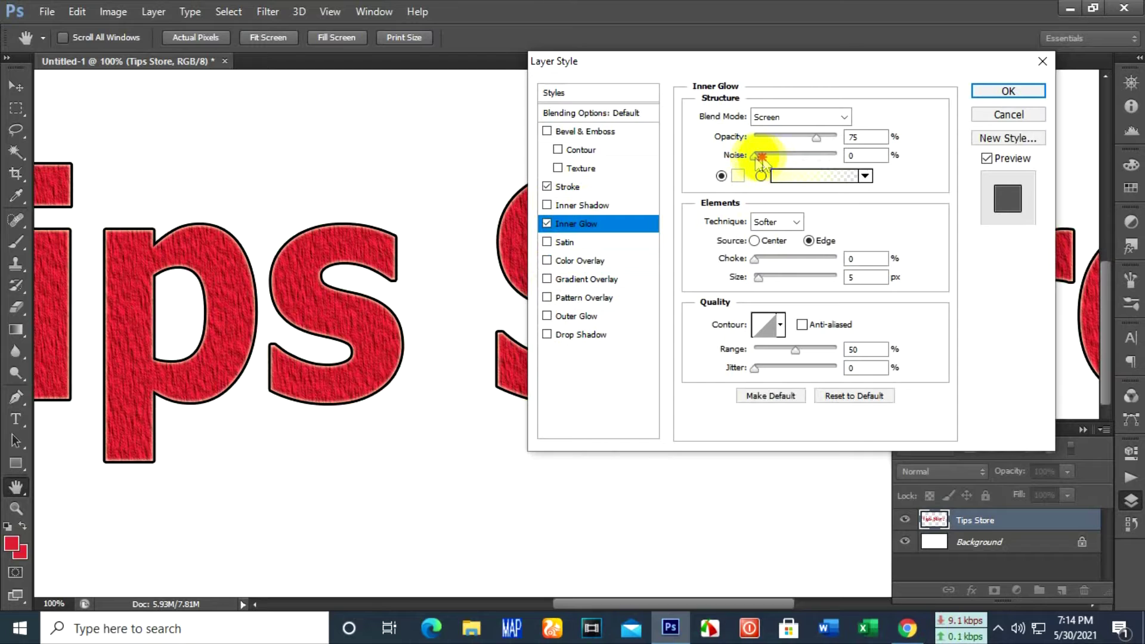
{"action": "left_click_drag", "start_coordinate": [771, 158], "coordinate": [793, 161]}
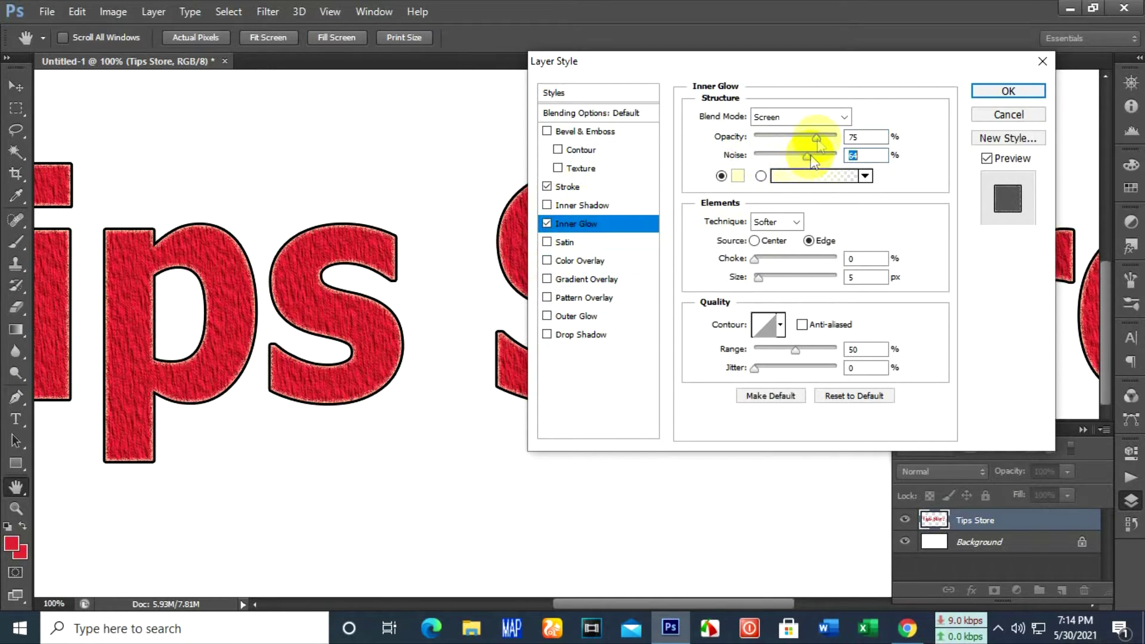
{"action": "mouse_move", "coordinate": [800, 137]}
{"action": "left_mouse_down"}
{"action": "mouse_move", "coordinate": [834, 137]}
{"action": "mouse_move", "coordinate": [823, 157]}
{"action": "left_mouse_up"}
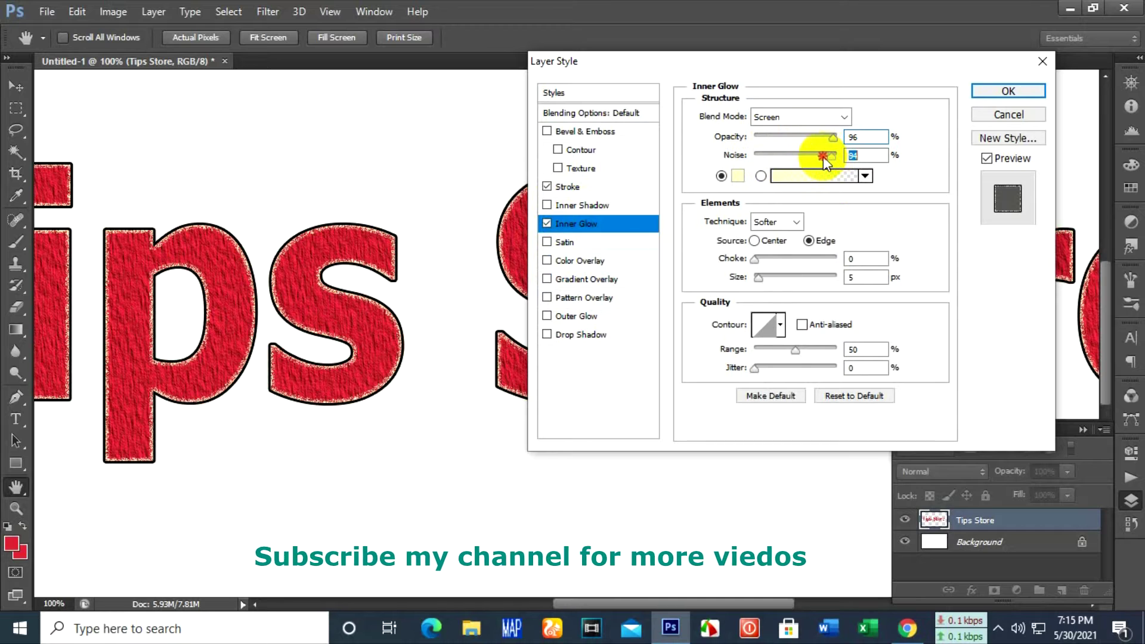
{"action": "left_click", "coordinate": [576, 154]}
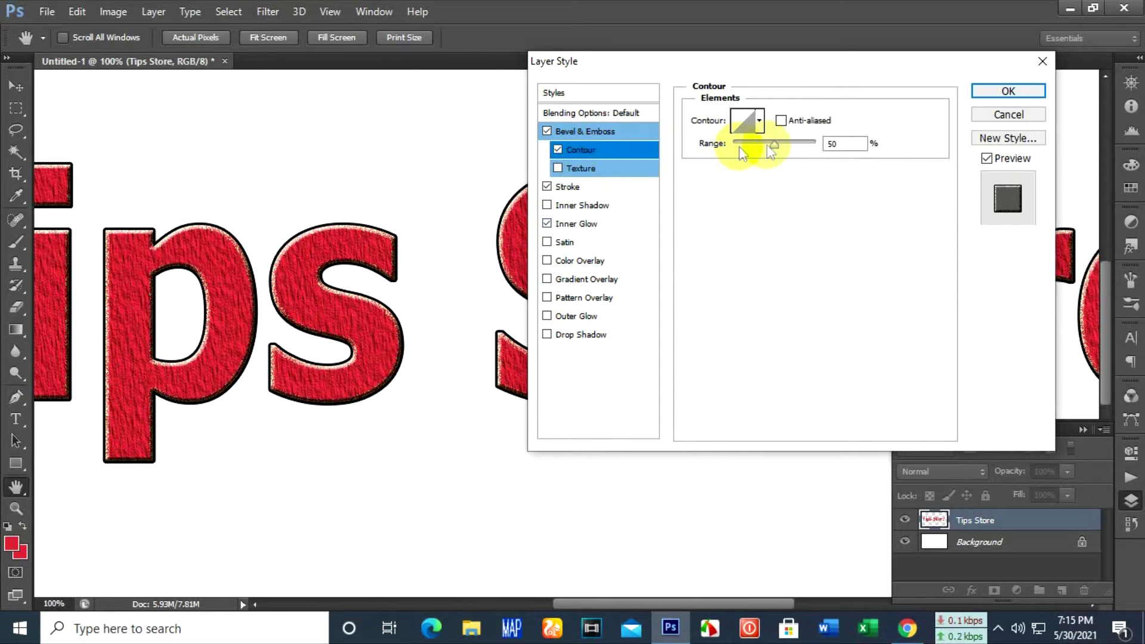
Step: Enable Bevel & Emboss Contour and Texture, setting the contour range to about 85%
{"action": "mouse_move", "coordinate": [775, 144]}
{"action": "left_mouse_down"}
{"action": "mouse_move", "coordinate": [799, 144]}
{"action": "mouse_move", "coordinate": [734, 146]}
{"action": "mouse_move", "coordinate": [779, 145]}
{"action": "left_mouse_up"}
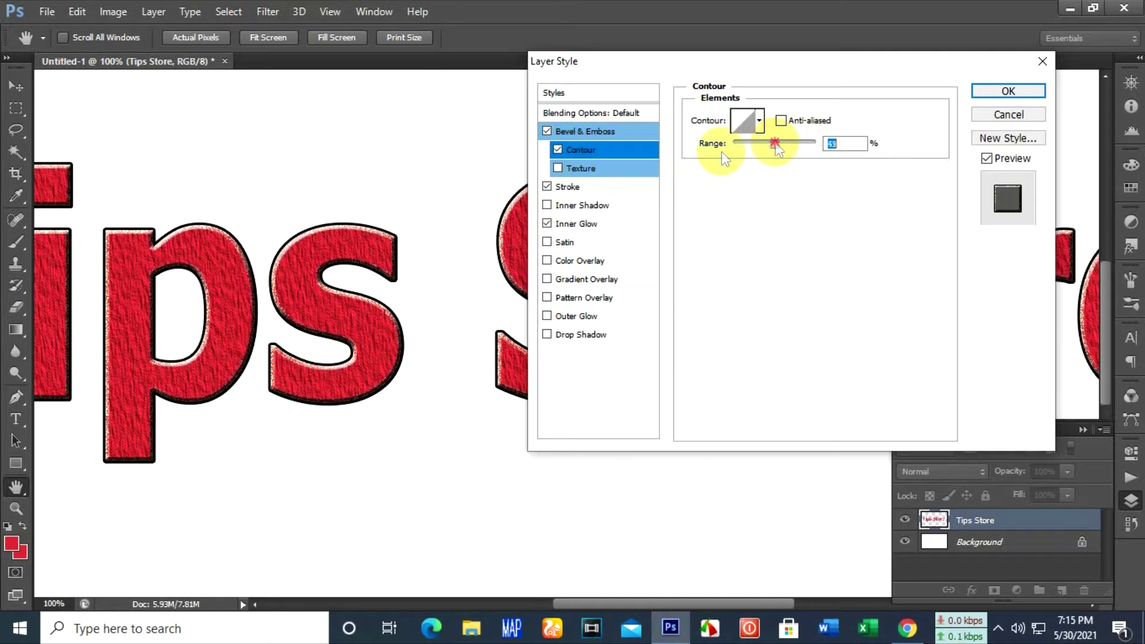
{"action": "left_click", "coordinate": [559, 168]}
{"action": "left_click_drag", "start_coordinate": [776, 145], "coordinate": [761, 147]}
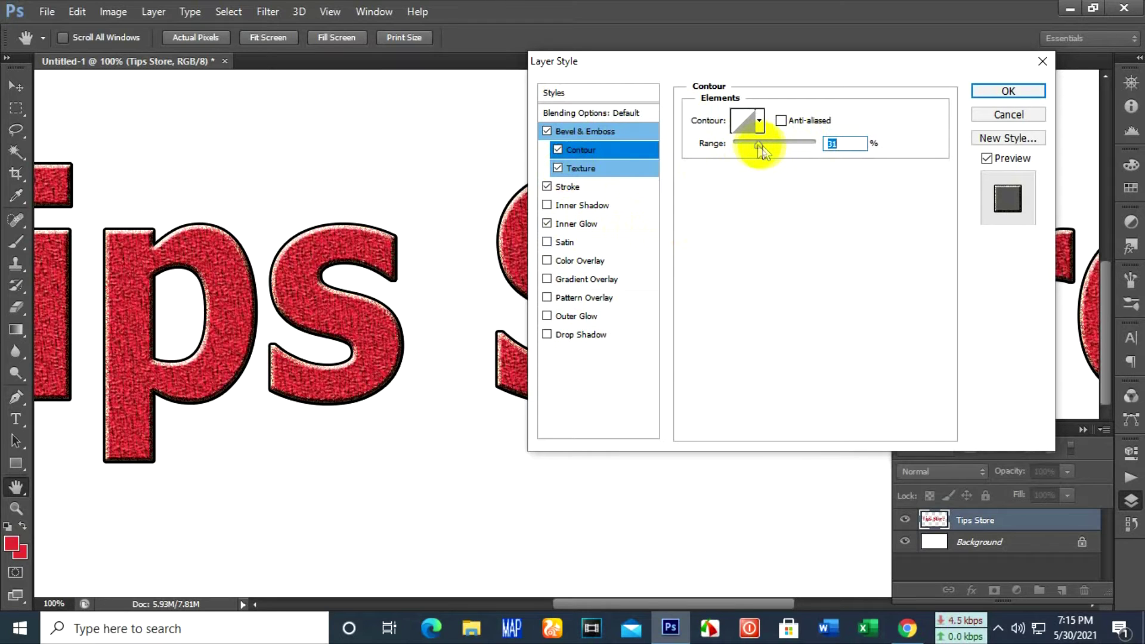
{"action": "left_click_drag", "start_coordinate": [767, 149], "coordinate": [802, 154]}
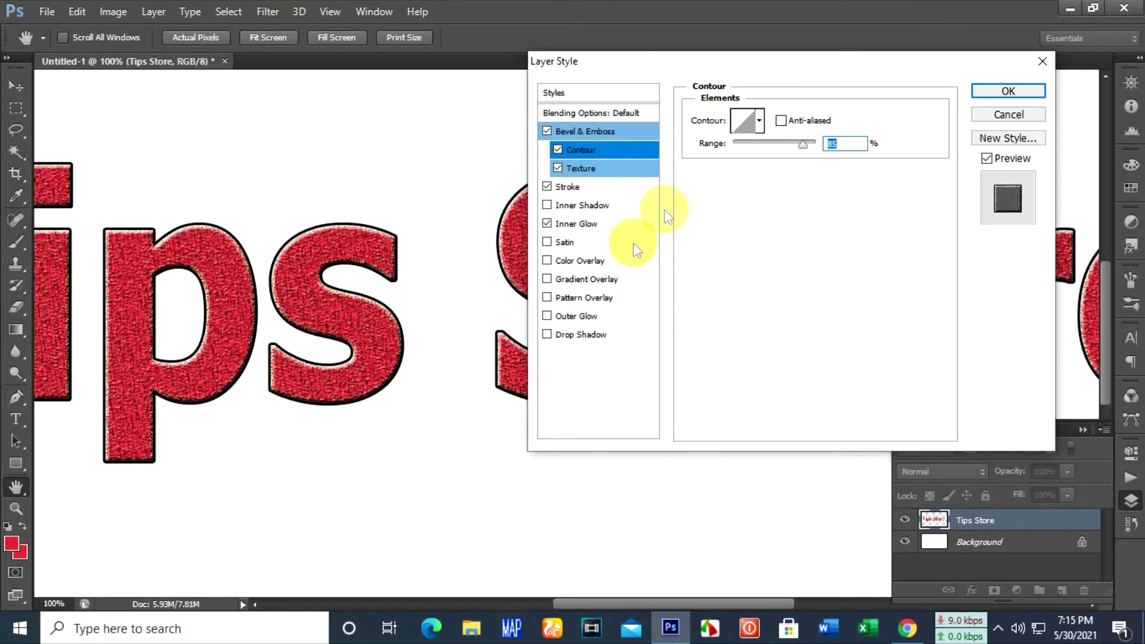
Step: Add a red Color Overlay at 11% opacity and apply the finished layer style
{"action": "left_click", "coordinate": [564, 262]}
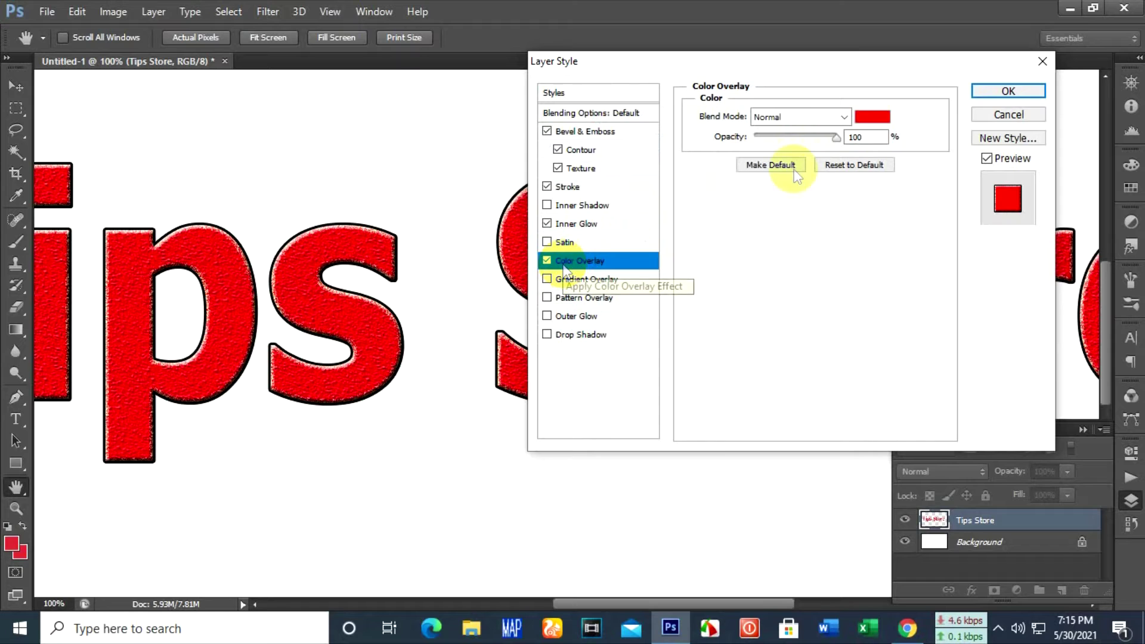
{"action": "left_click_drag", "start_coordinate": [835, 138], "coordinate": [781, 142]}
{"action": "left_click", "coordinate": [780, 139]}
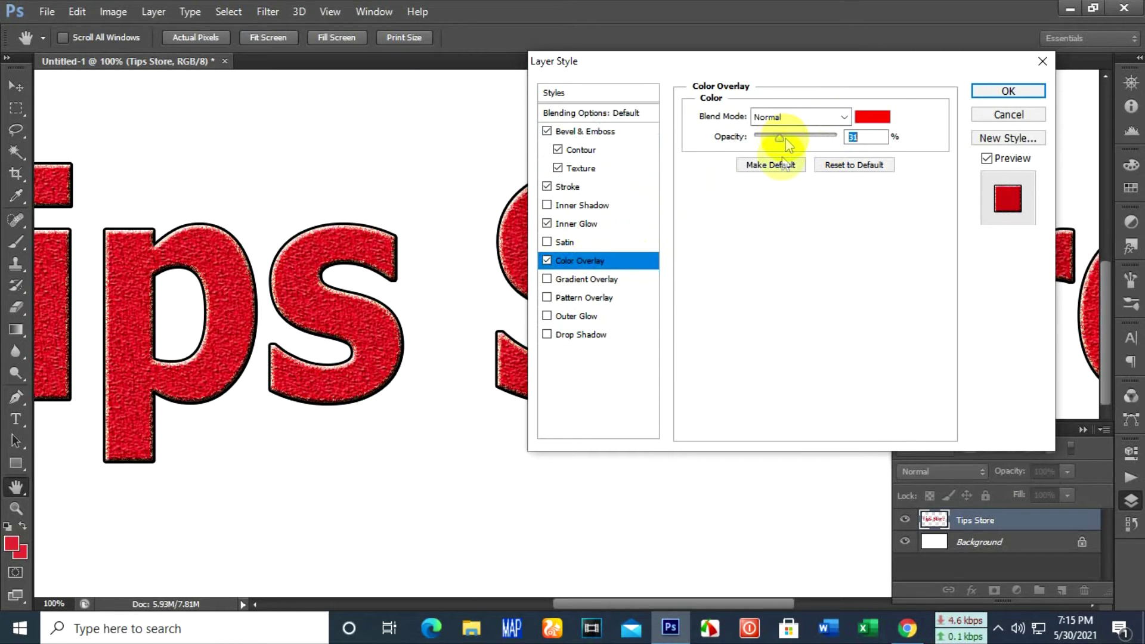
{"action": "left_click", "coordinate": [779, 140]}
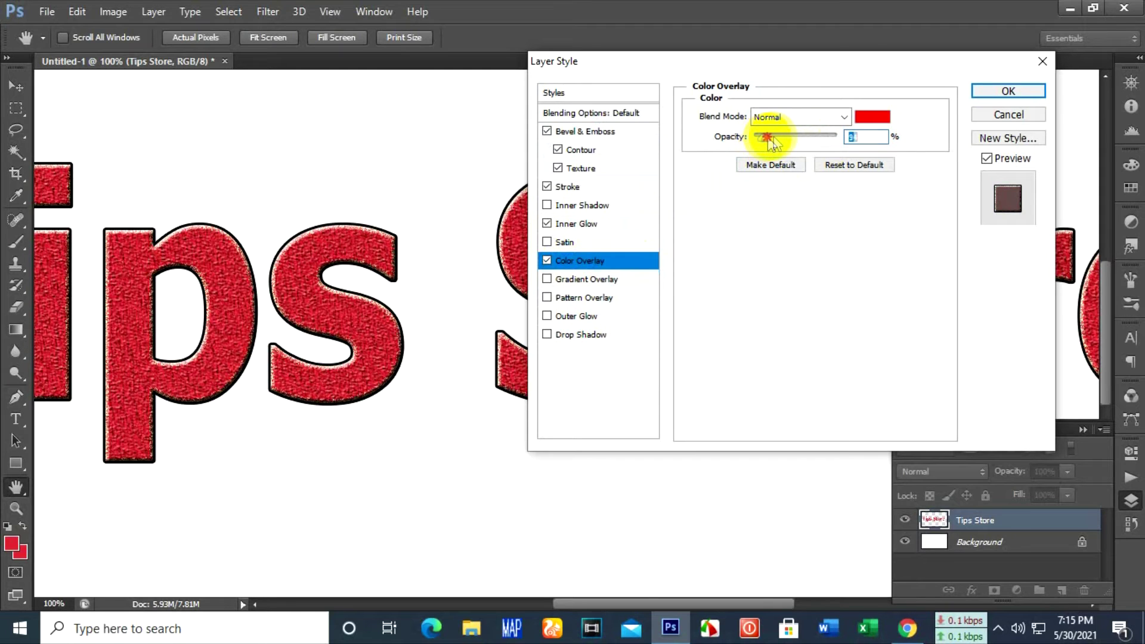
{"action": "mouse_move", "coordinate": [776, 139]}
{"action": "left_mouse_down"}
{"action": "mouse_move", "coordinate": [791, 142]}
{"action": "mouse_move", "coordinate": [776, 138]}
{"action": "left_mouse_up"}
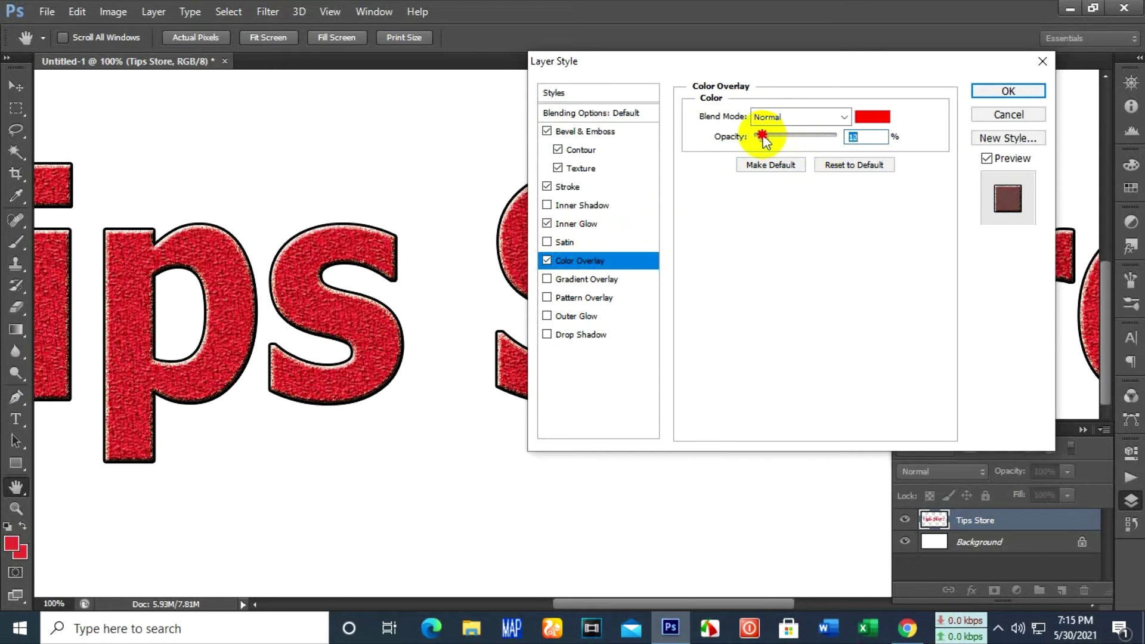
{"action": "left_click_drag", "start_coordinate": [765, 141], "coordinate": [768, 141]}
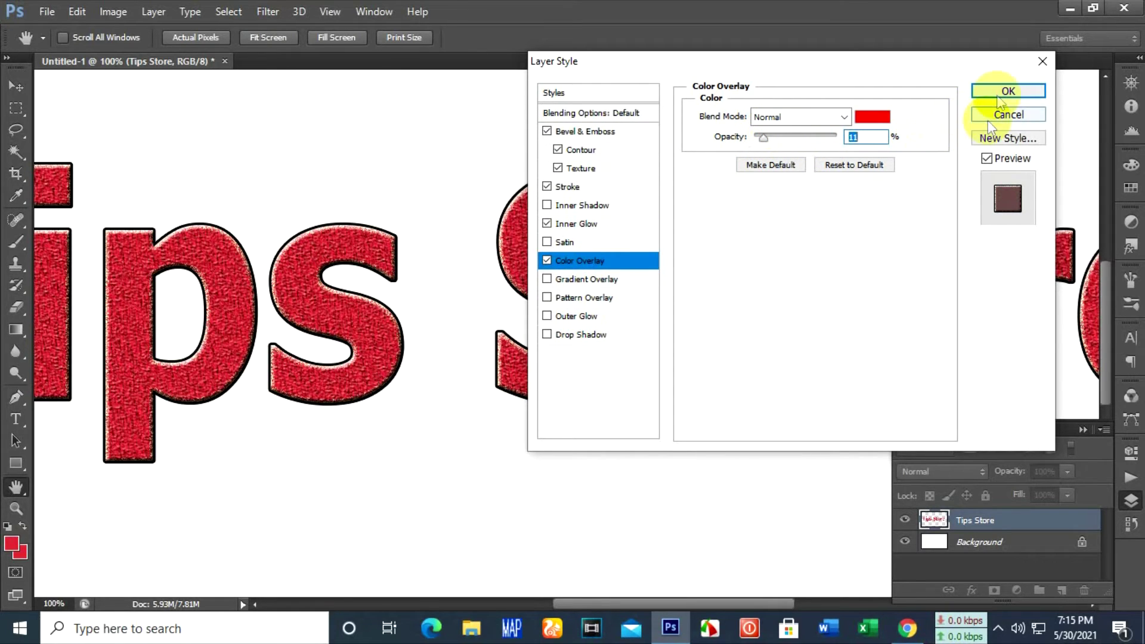
{"action": "left_click", "coordinate": [998, 94]}
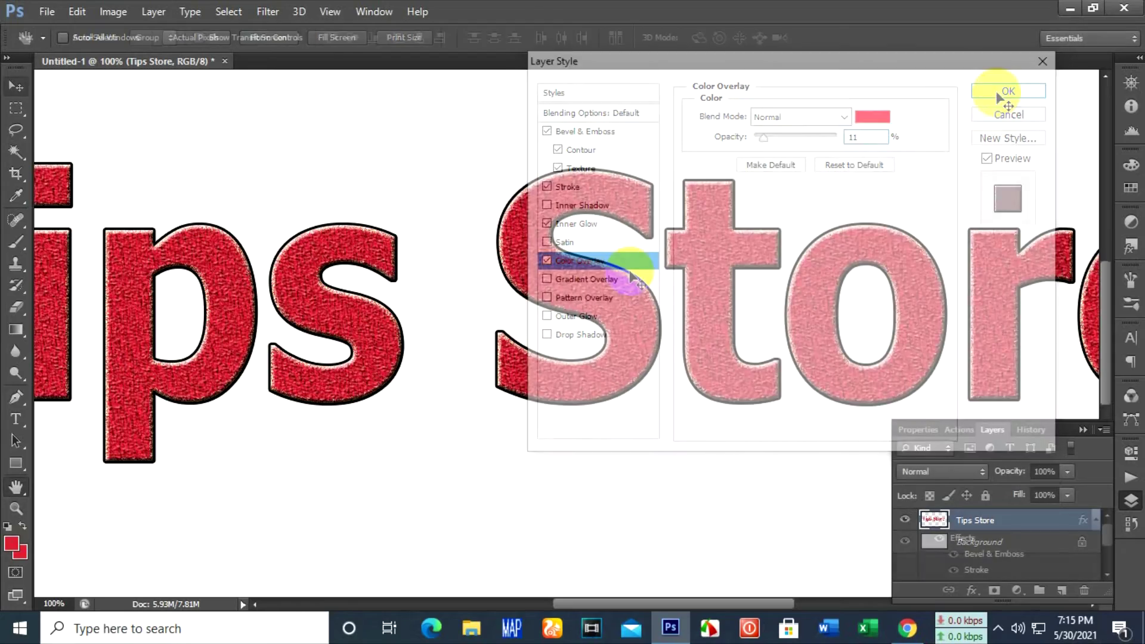
Step: Move Tips Store toward the canvas centre, then drag a duplicate copy below it
{"action": "left_click_drag", "start_coordinate": [605, 269], "coordinate": [617, 285]}
{"action": "key", "text": "ctrl+plus"}
{"action": "key", "text": "ctrl+plus"}
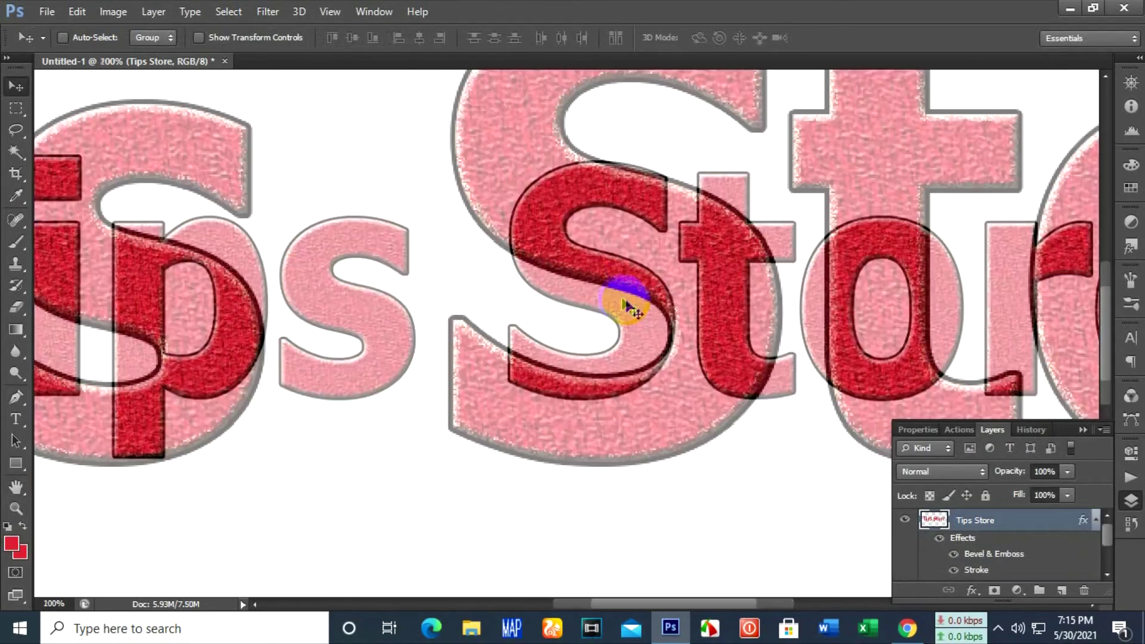
{"action": "scroll", "coordinate": [648, 301], "scroll_direction": "down", "scroll_amount": 4}
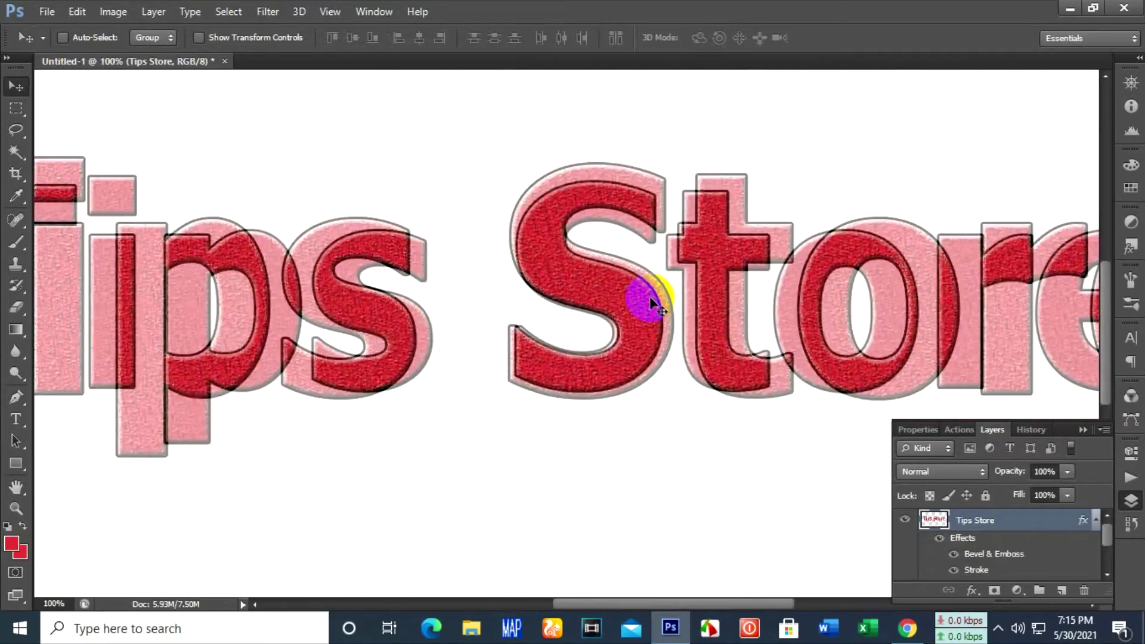
{"action": "scroll", "coordinate": [652, 301], "scroll_direction": "down", "scroll_amount": 1}
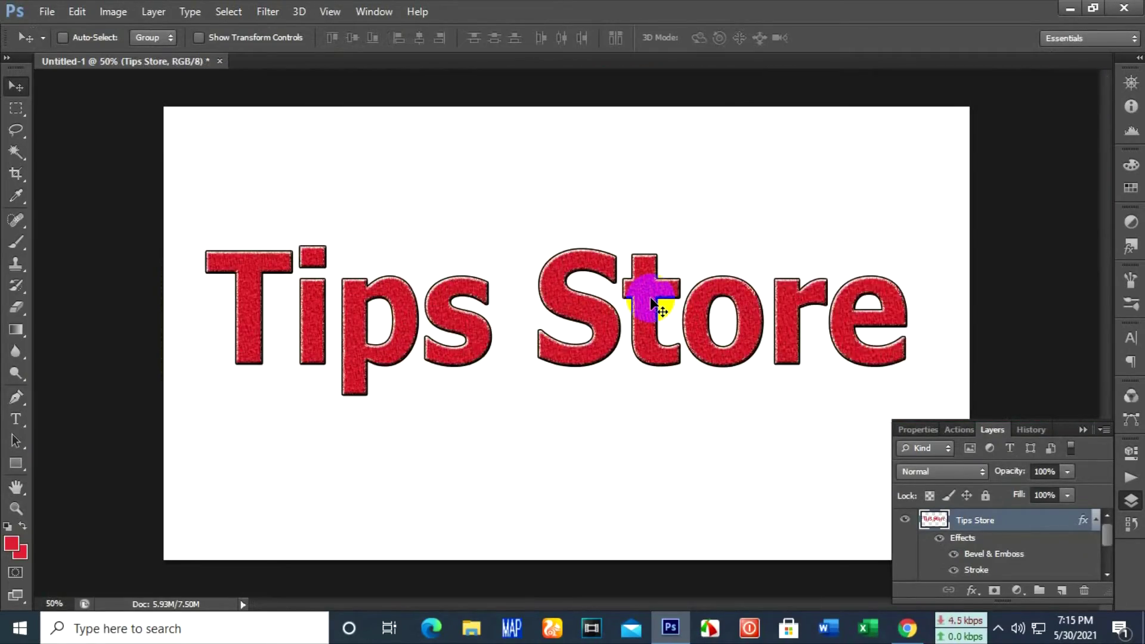
{"action": "scroll", "coordinate": [650, 298], "scroll_direction": "up", "scroll_amount": 1}
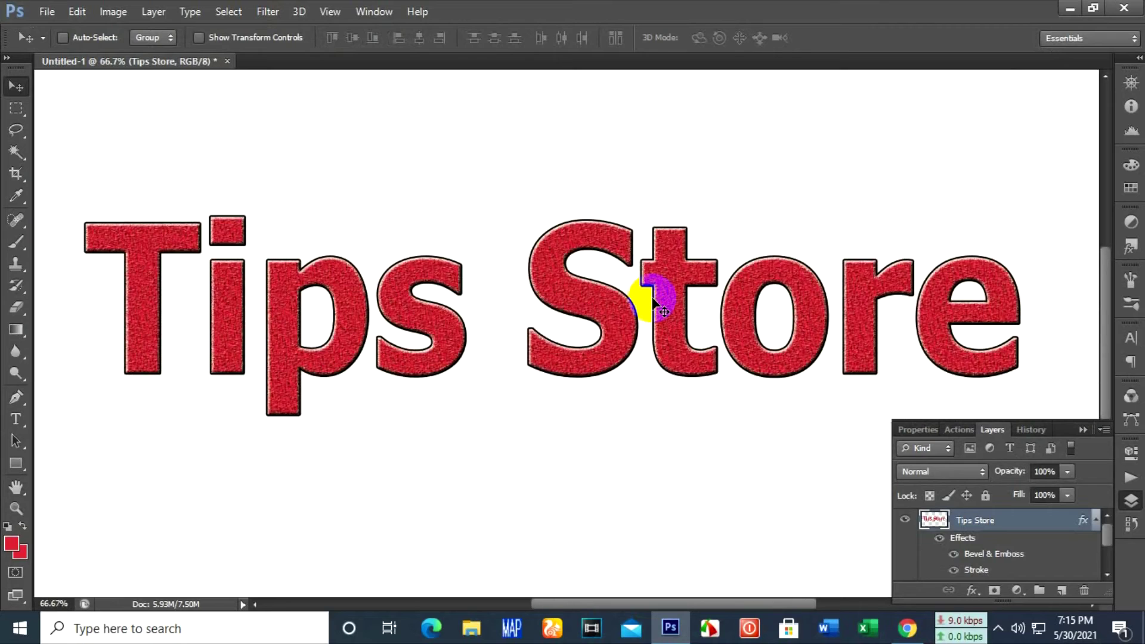
{"action": "scroll", "coordinate": [653, 299], "scroll_direction": "down", "scroll_amount": 1}
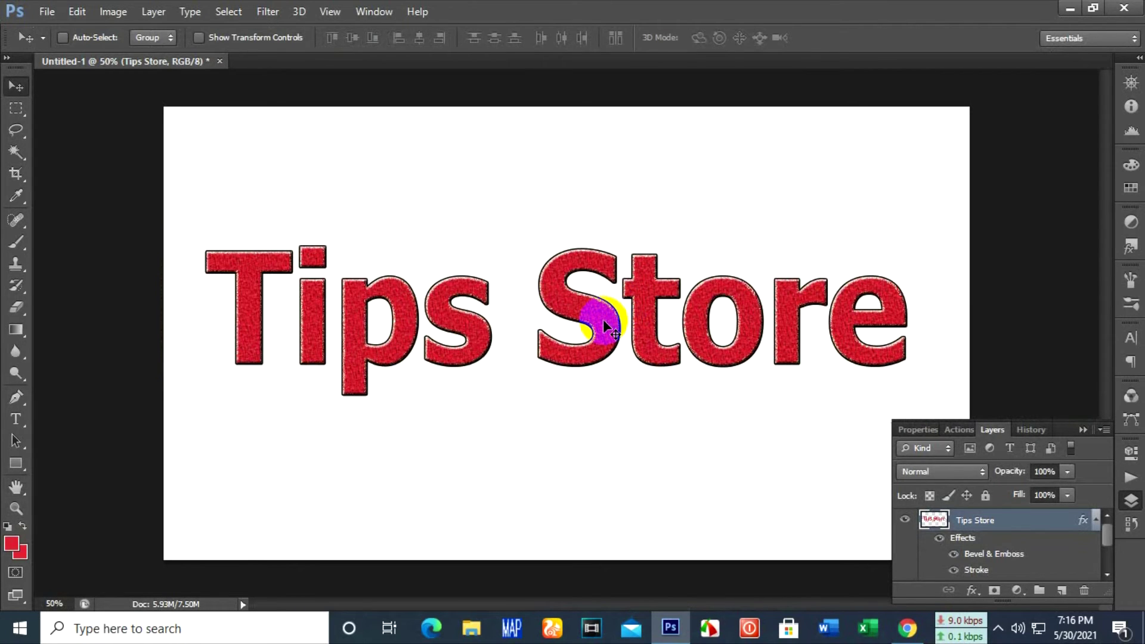
{"action": "left_click_drag", "start_coordinate": [603, 319], "coordinate": [589, 462]}
{"action": "right_click", "coordinate": [602, 339]}
{"action": "left_click", "coordinate": [653, 351]}
{"action": "left_click_drag", "start_coordinate": [604, 370], "coordinate": [604, 298]}
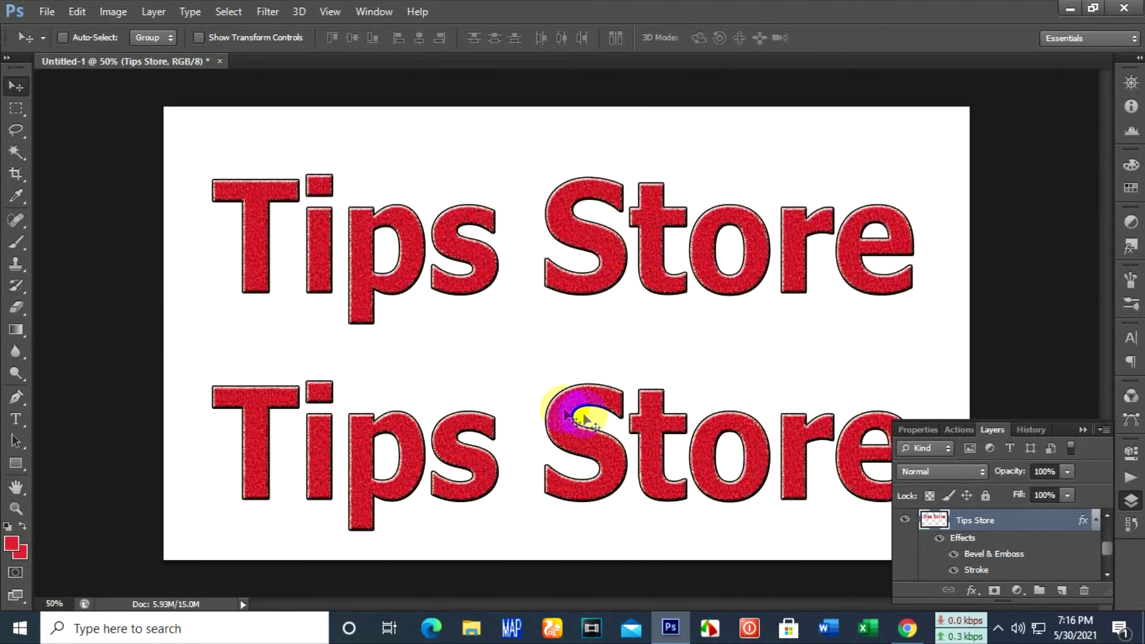
{"action": "right_click", "coordinate": [596, 444]}
{"action": "left_click", "coordinate": [596, 421]}
{"action": "left_click_drag", "start_coordinate": [572, 430], "coordinate": [574, 400]}
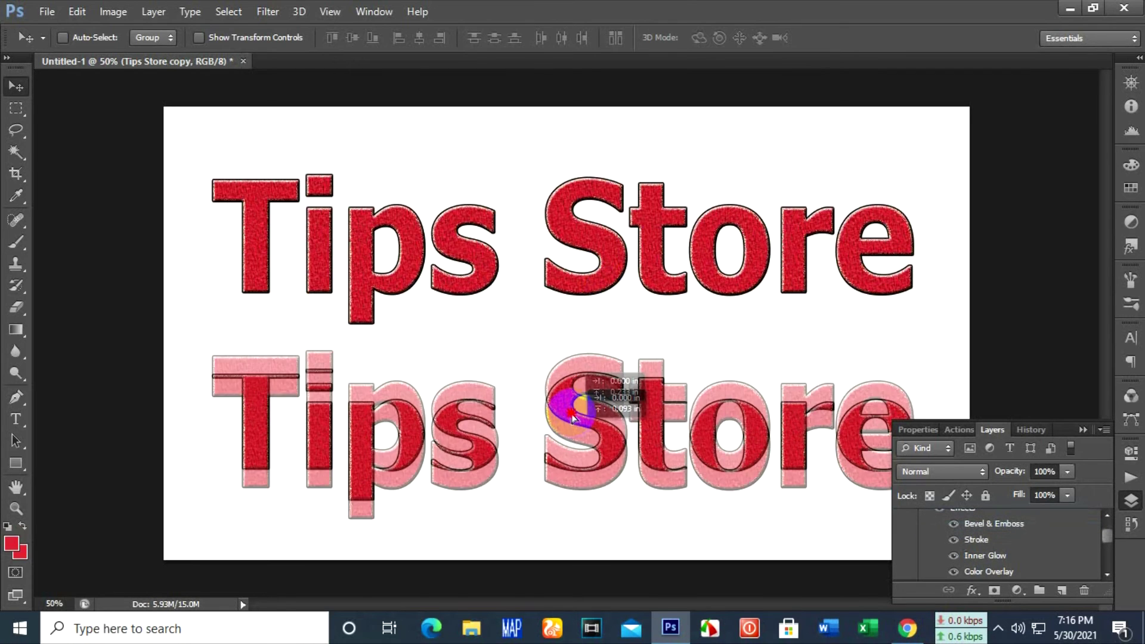
{"action": "left_click", "coordinate": [16, 420]}
{"action": "left_click", "coordinate": [256, 412]}
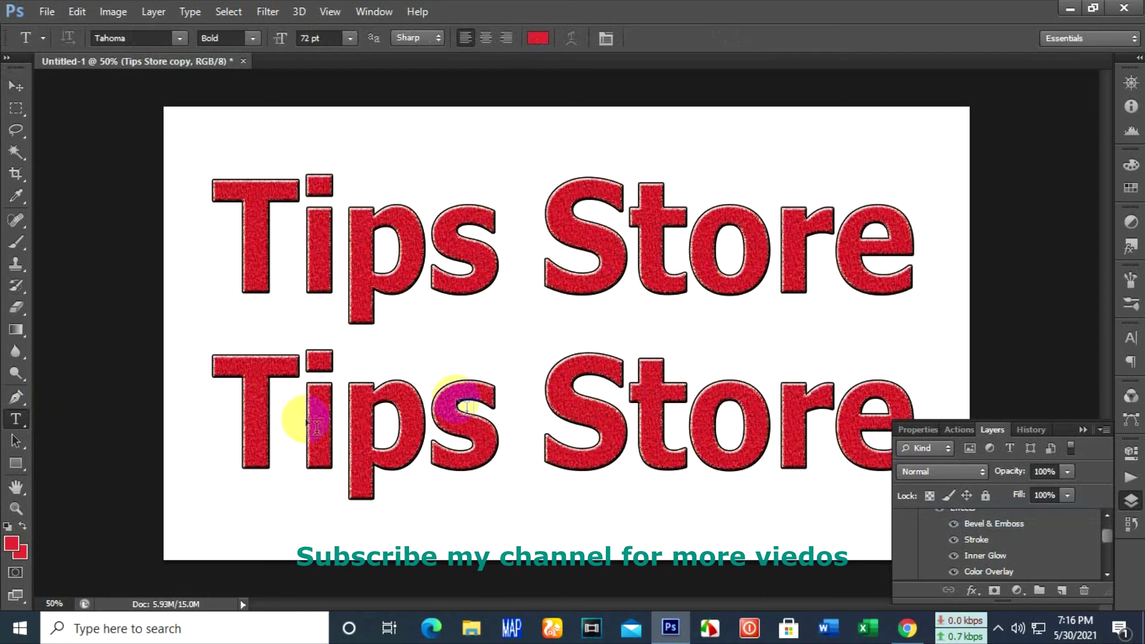
{"action": "right_click", "coordinate": [653, 387]}
{"action": "left_click", "coordinate": [574, 262]}
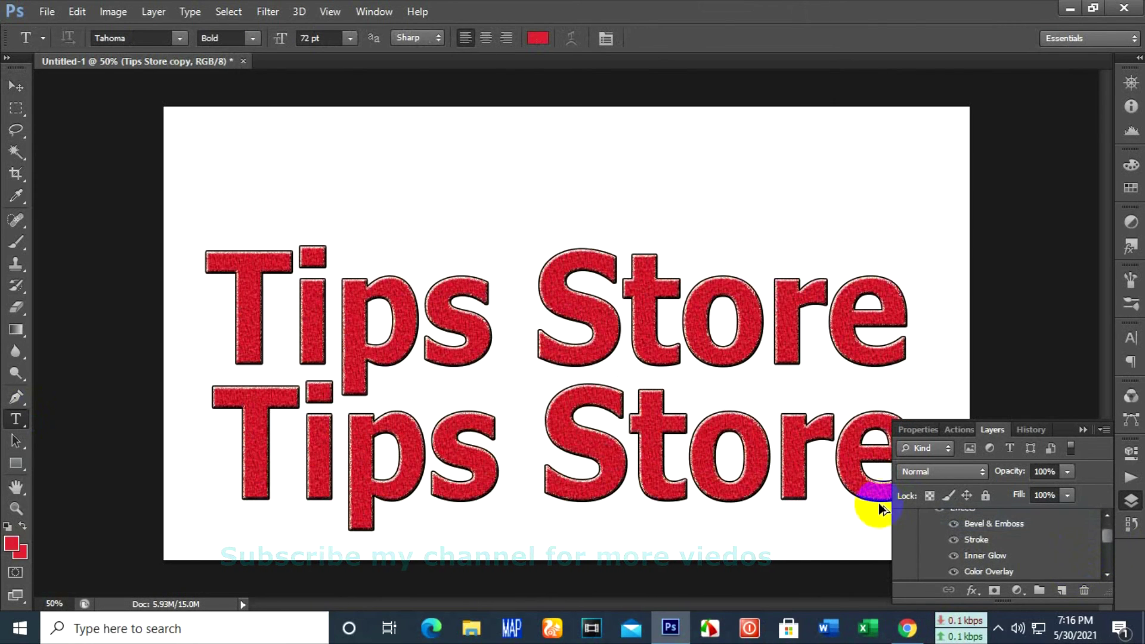
{"action": "left_click", "coordinate": [644, 348]}
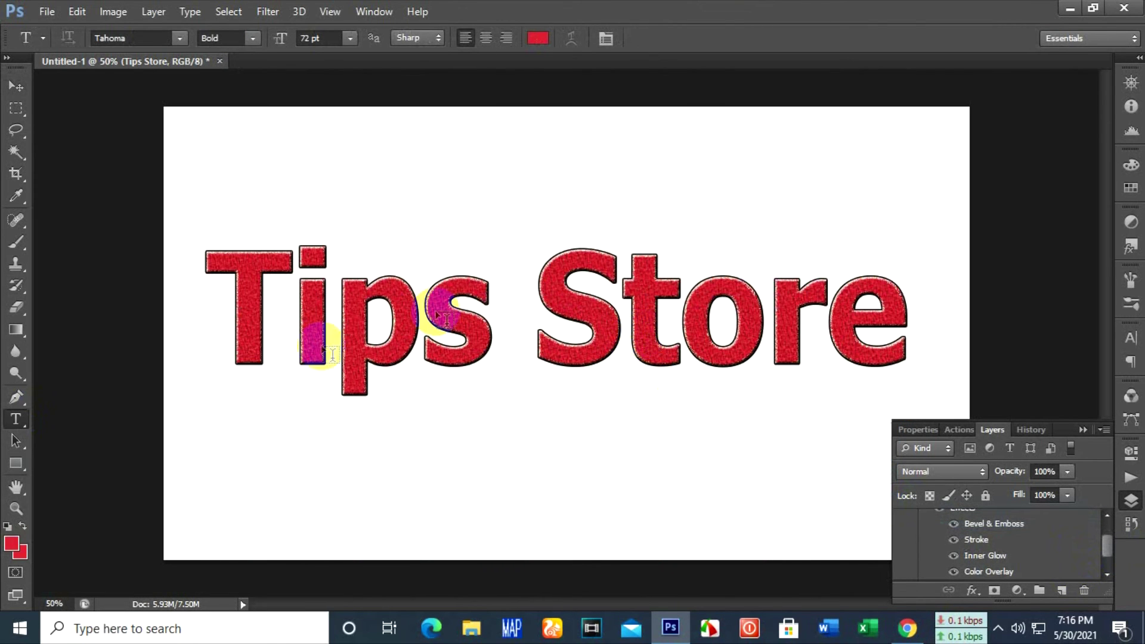